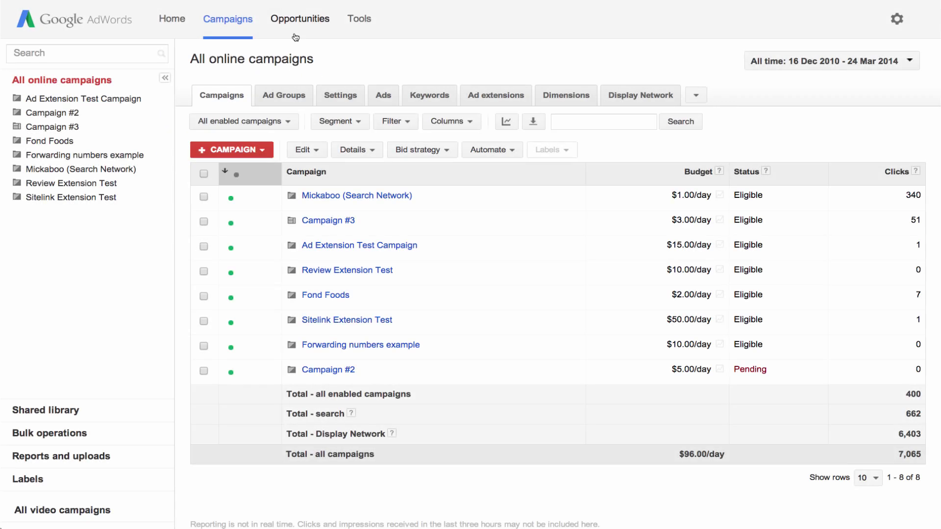
Open Keyword Planner and start a new keyword ideas search with 'used cars' as the product
{"action": "left_click", "coordinate": [360, 22]}
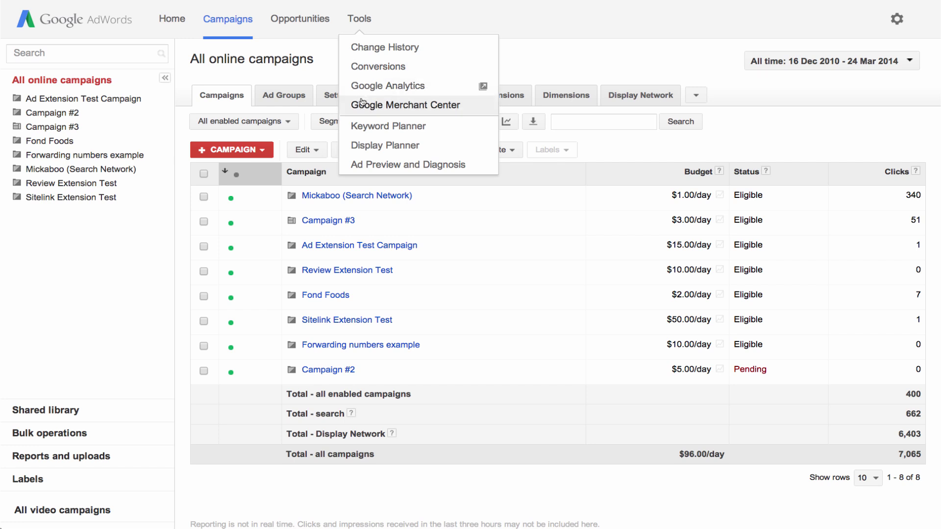
{"action": "left_click", "coordinate": [364, 126]}
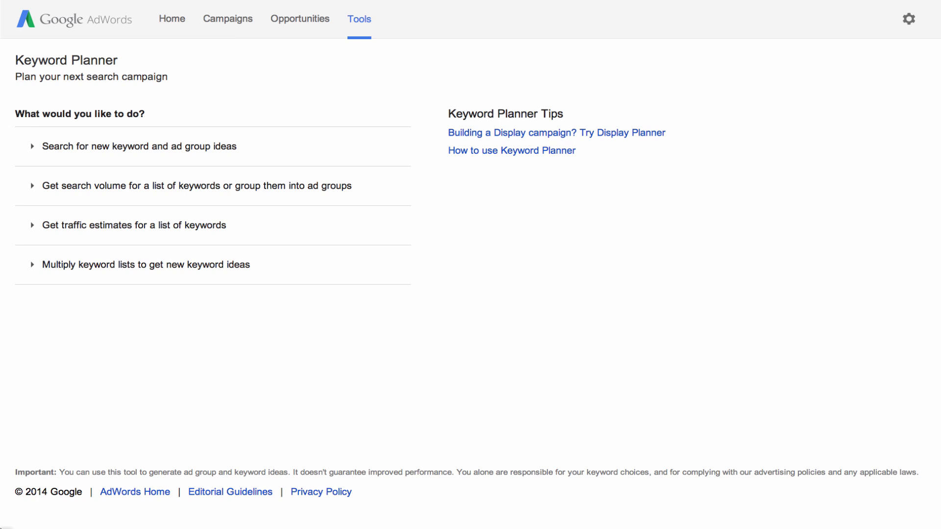
{"action": "left_click", "coordinate": [127, 147]}
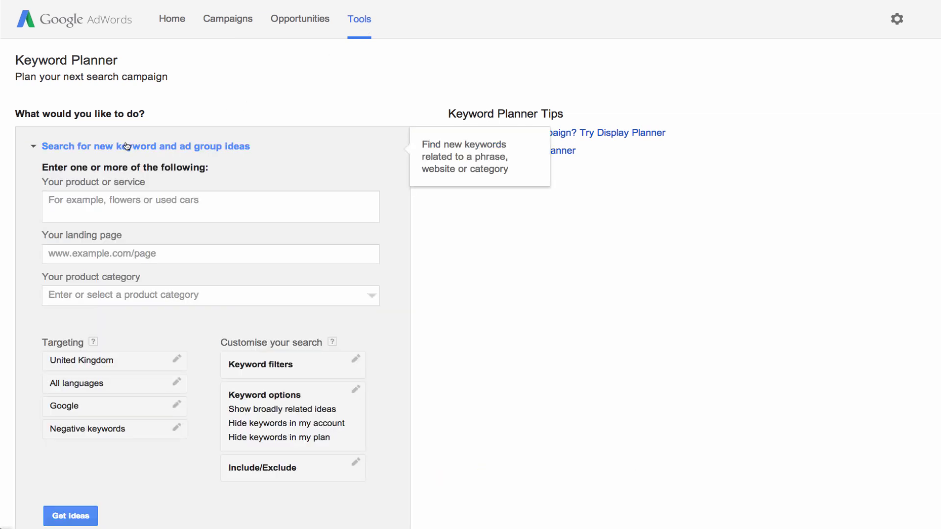
{"action": "left_click", "coordinate": [122, 204]}
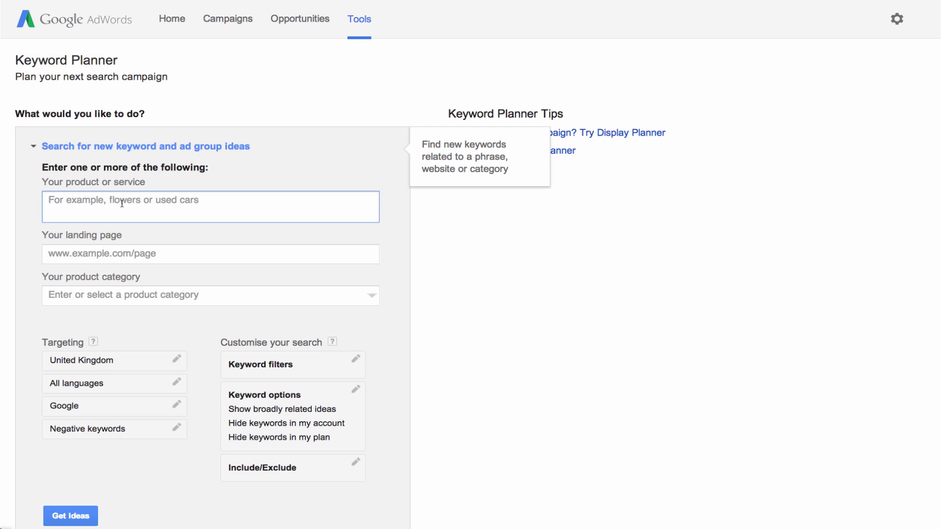
{"action": "type", "text": "used cars"}
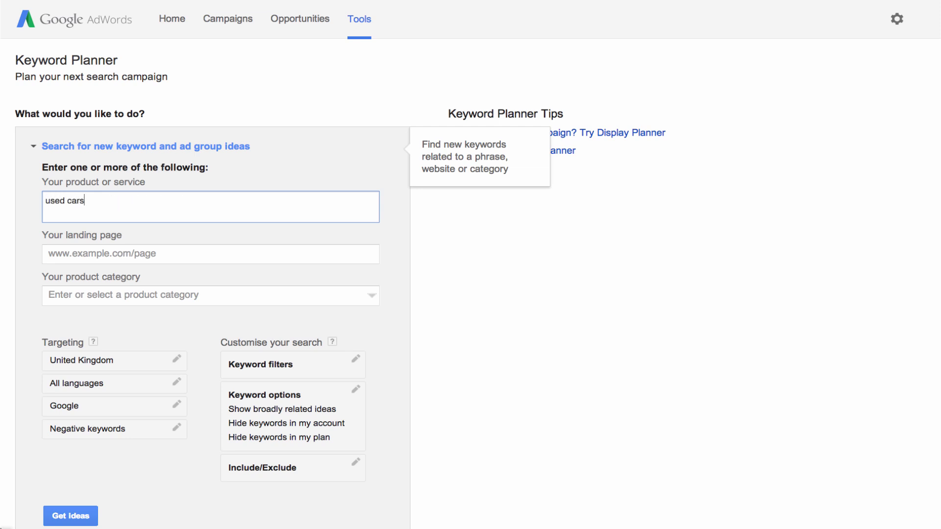
{"action": "scroll", "coordinate": [470, 285], "scroll_direction": "down", "scroll_amount": 5}
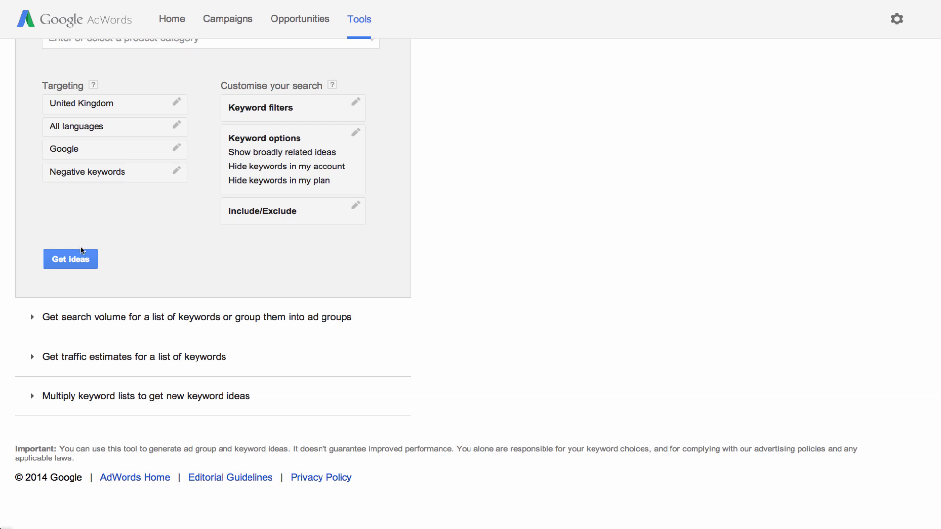
Add 'audi used cars' and 'bmw used cars' from the used cars keyword ideas to the plan, and review its estimates
{"action": "left_click", "coordinate": [71, 260]}
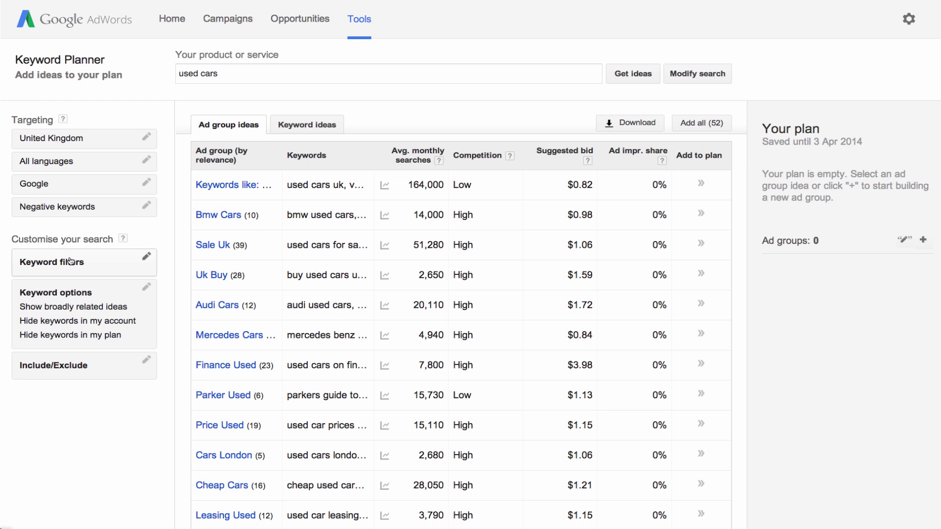
{"action": "left_click", "coordinate": [302, 128]}
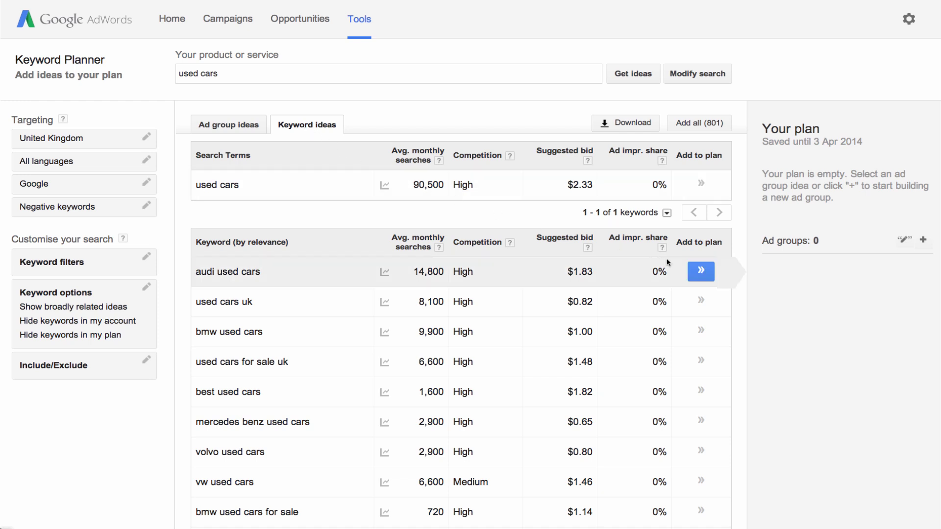
{"action": "left_click", "coordinate": [700, 271]}
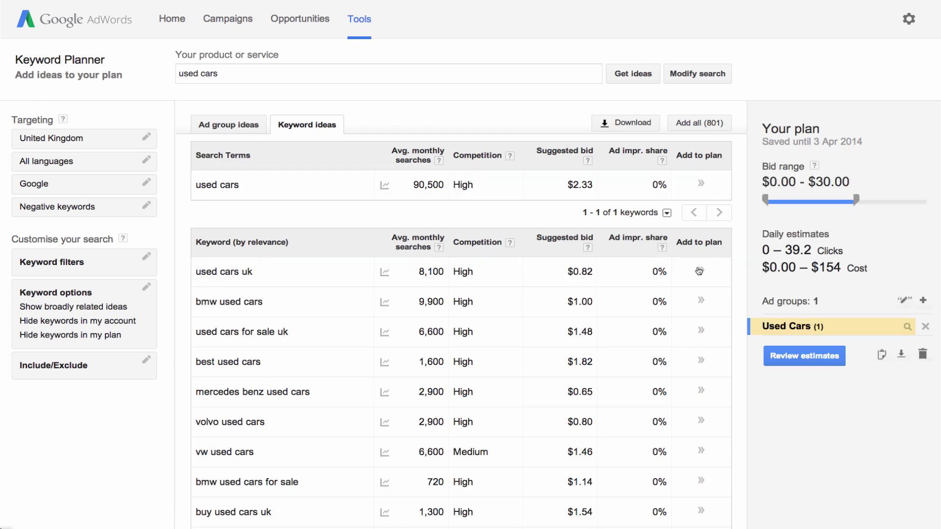
{"action": "left_click", "coordinate": [704, 302]}
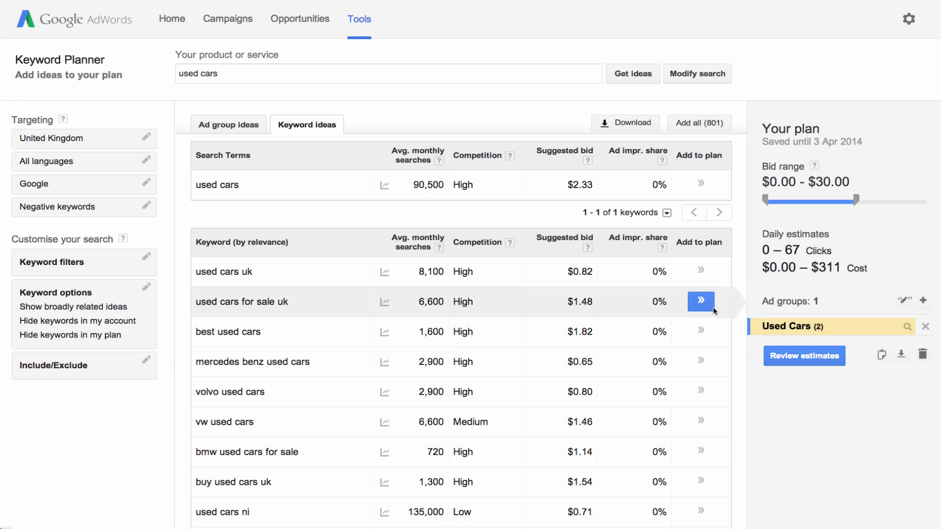
{"action": "left_click", "coordinate": [803, 355]}
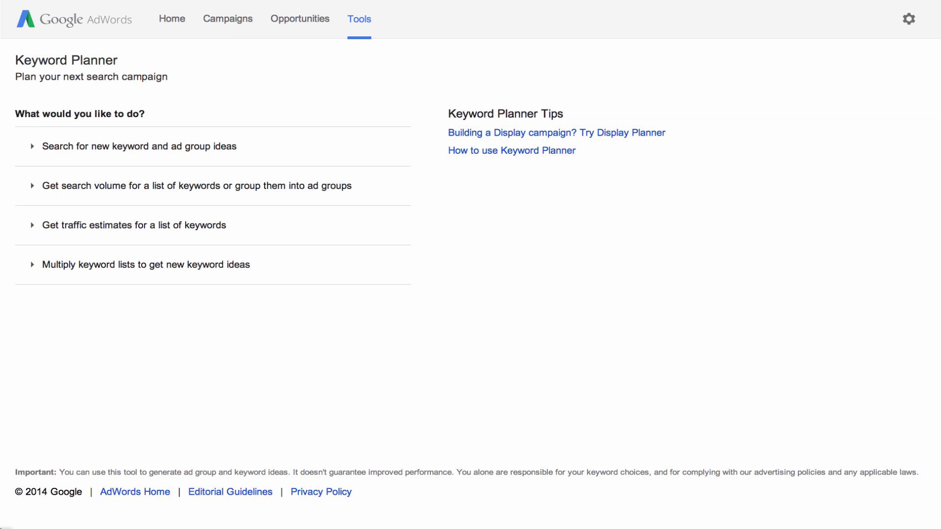
Check search volume for 'used cars' (90,500 monthly), viewing both keyword and ad group results
{"action": "left_click", "coordinate": [159, 187]}
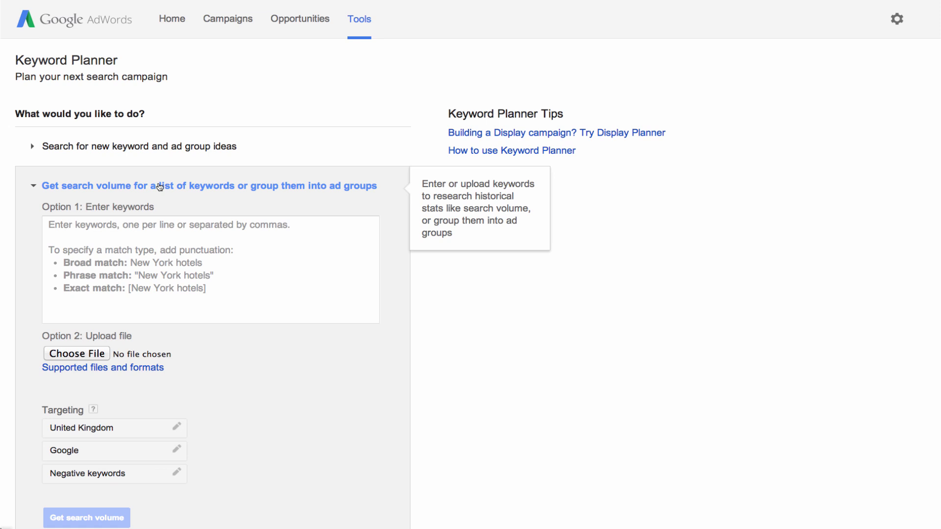
{"action": "left_click", "coordinate": [151, 268]}
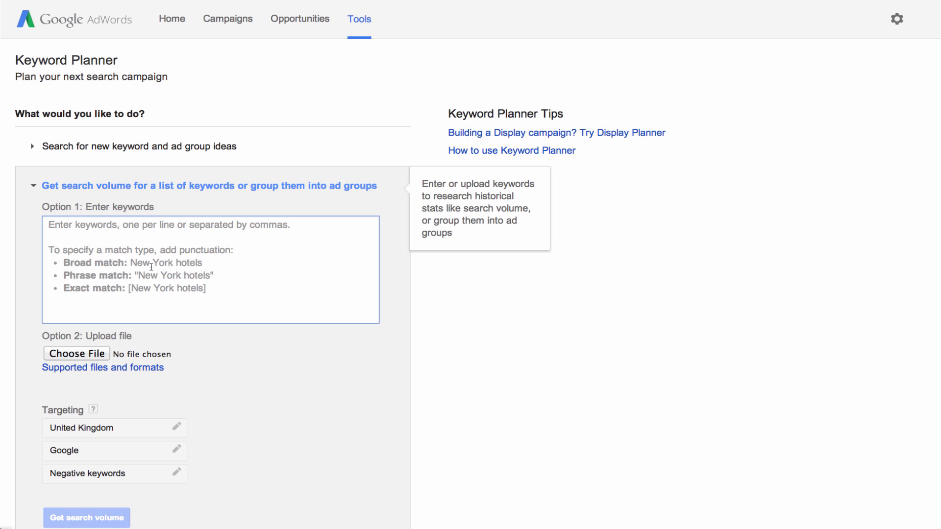
{"action": "type", "text": "used"}
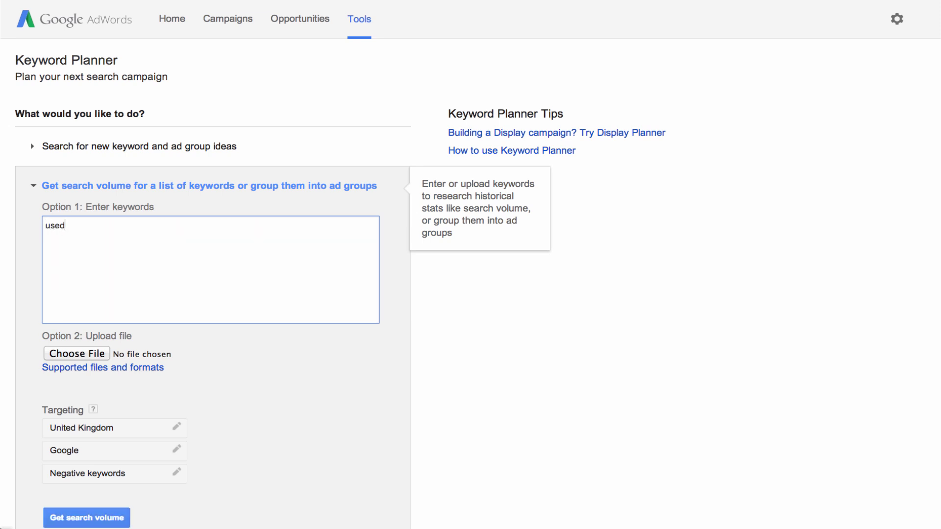
{"action": "type", "text": " cars"}
{"action": "scroll", "coordinate": [471, 285], "scroll_direction": "down", "scroll_amount": 5}
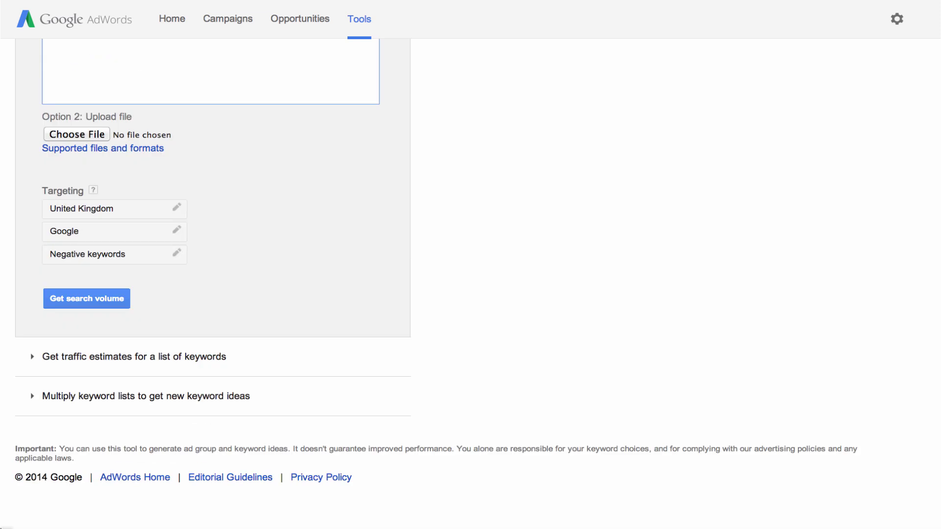
{"action": "left_click", "coordinate": [86, 302]}
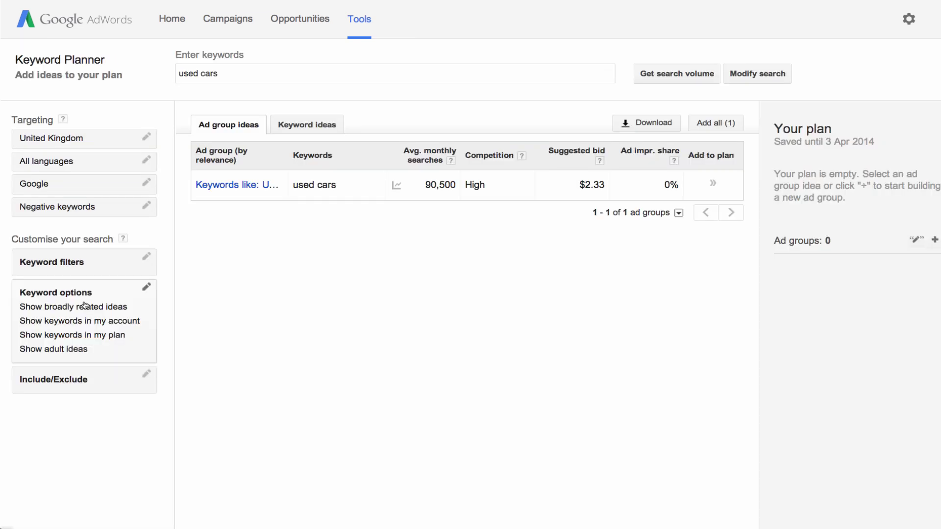
{"action": "left_click", "coordinate": [312, 129]}
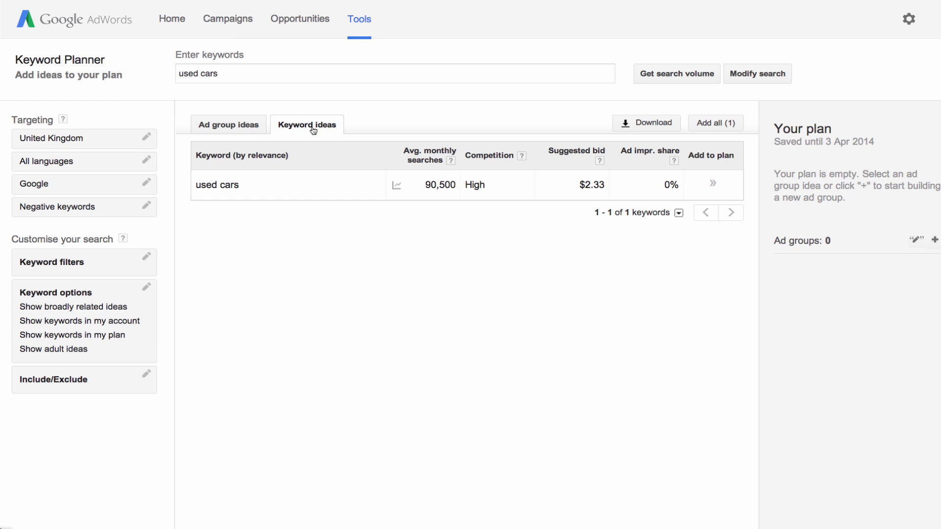
{"action": "left_click", "coordinate": [230, 128]}
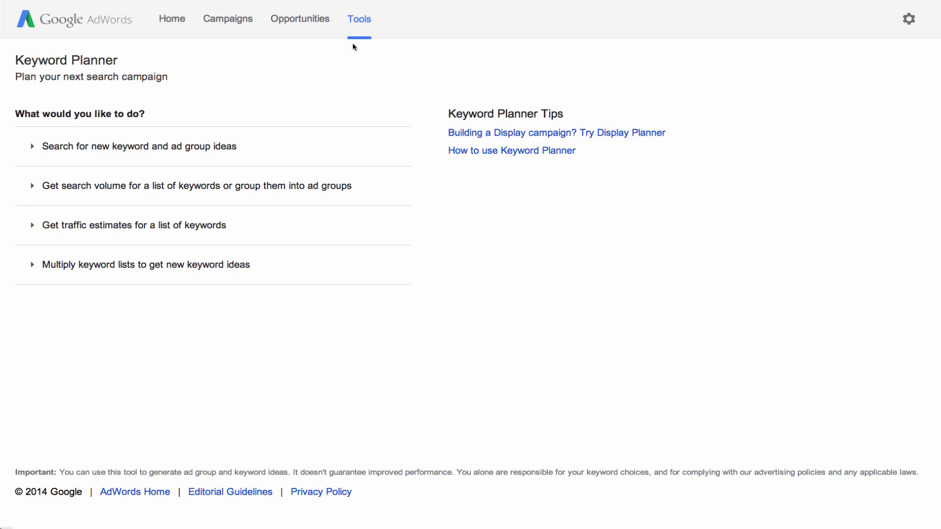
Request traffic estimates for the keyword list 'used cars'
{"action": "left_click", "coordinate": [108, 224]}
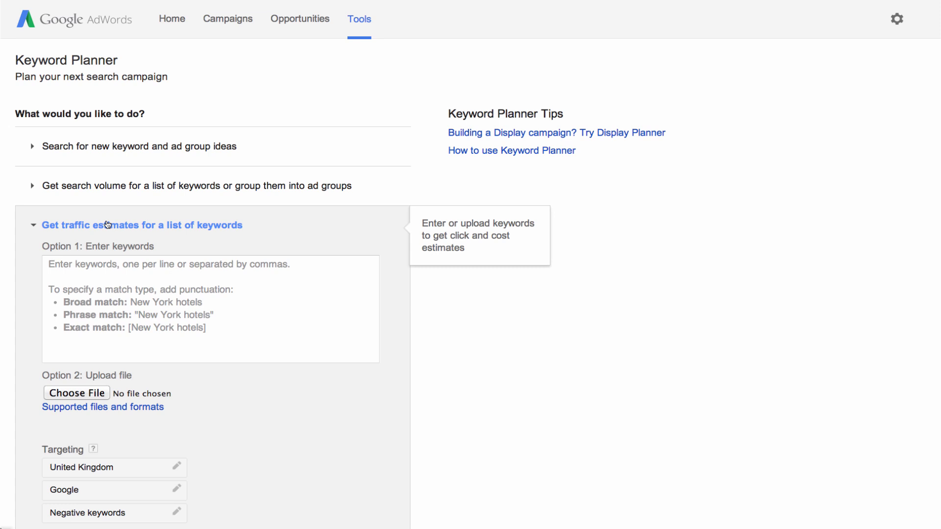
{"action": "key", "text": "Tab"}
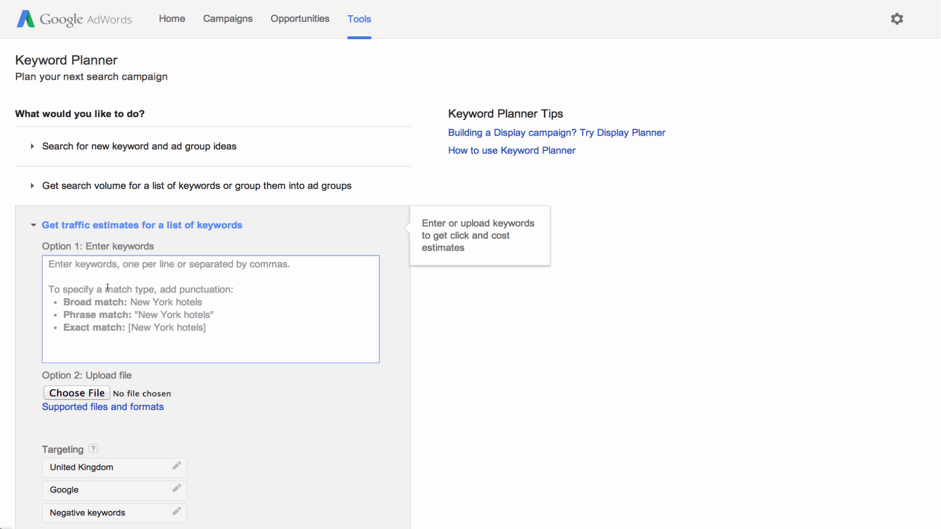
{"action": "type", "text": "used "}
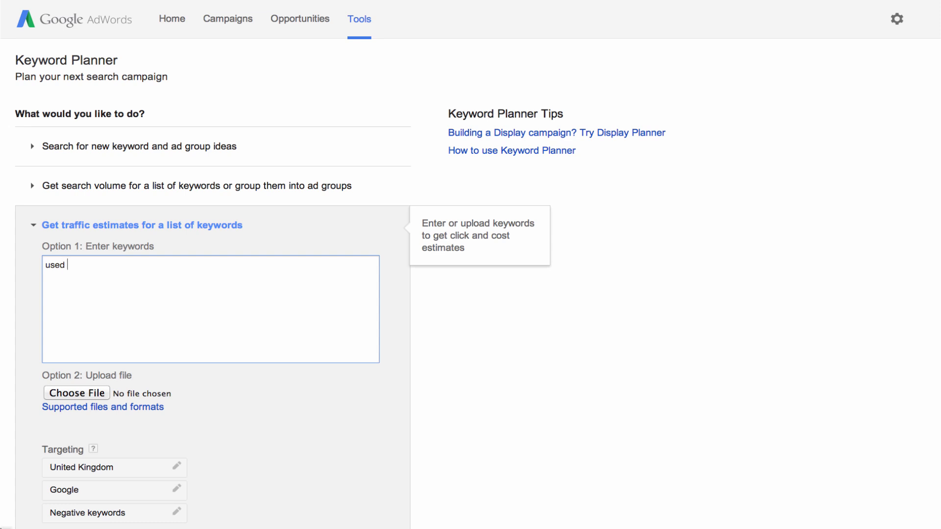
{"action": "type", "text": "cars"}
{"action": "scroll", "coordinate": [92, 346], "scroll_direction": "down", "scroll_amount": 5}
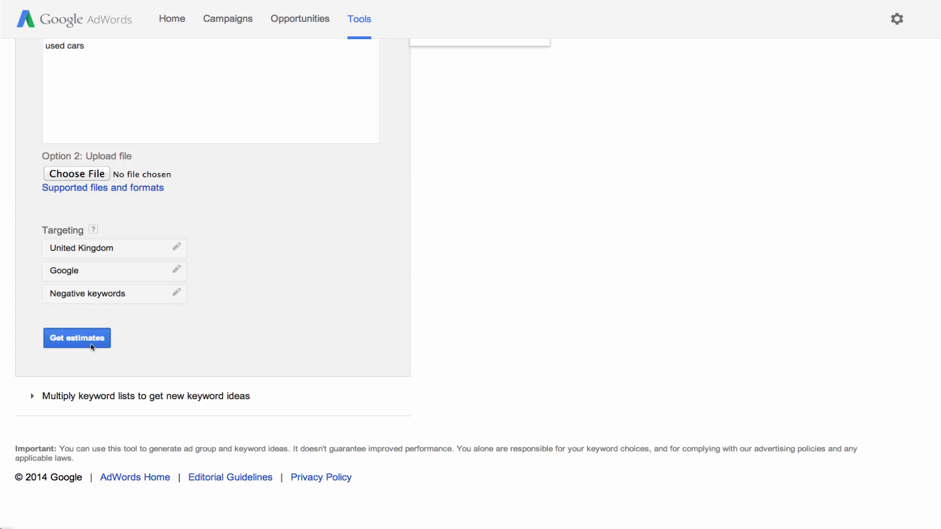
{"action": "left_click", "coordinate": [77, 338]}
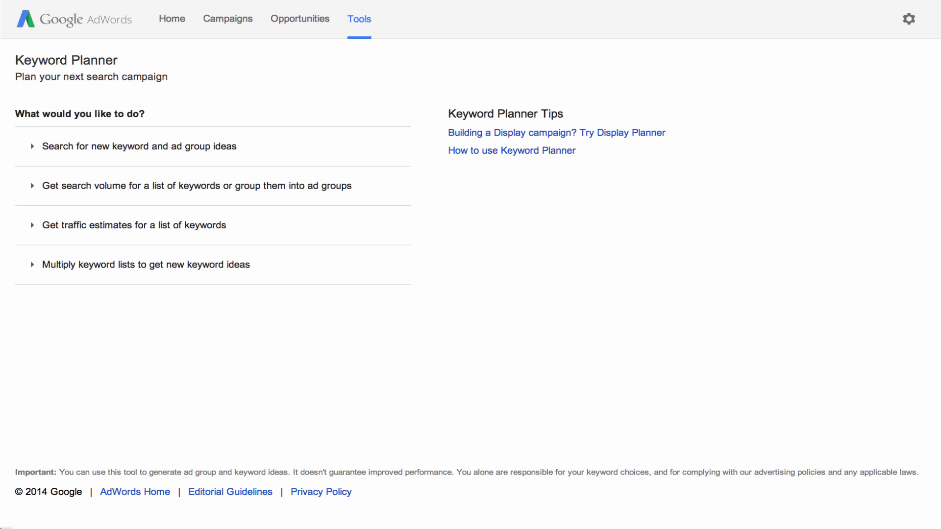
Multiply List 1 'used cars' by List 2 'london' and request traffic estimates
{"action": "left_click", "coordinate": [110, 271]}
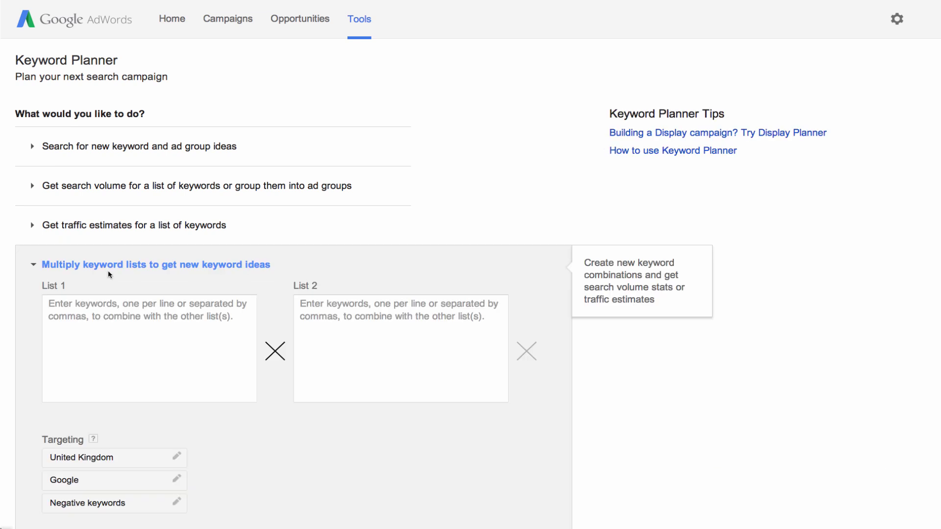
{"action": "scroll", "coordinate": [109, 275], "scroll_direction": "down", "scroll_amount": 4}
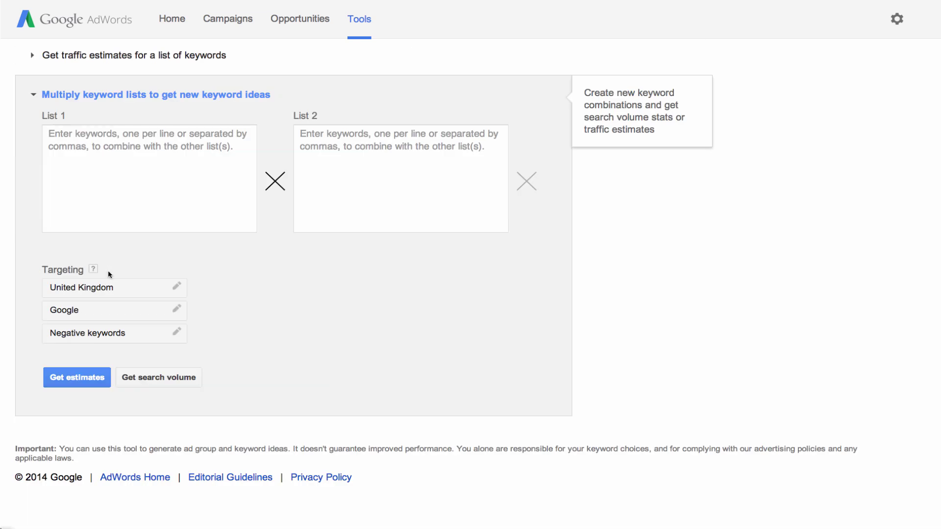
{"action": "left_click", "coordinate": [104, 150]}
{"action": "type", "text": "used cars"}
{"action": "key", "text": "Tab"}
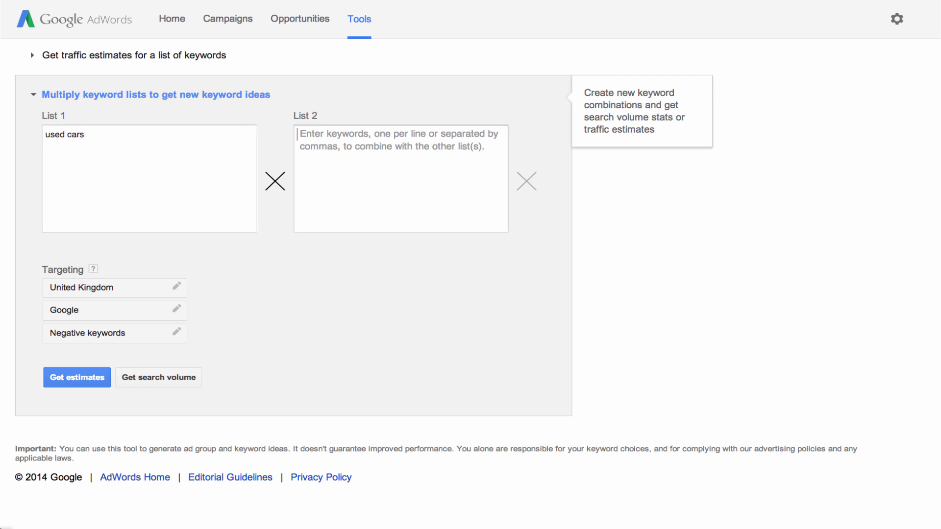
{"action": "type", "text": "london"}
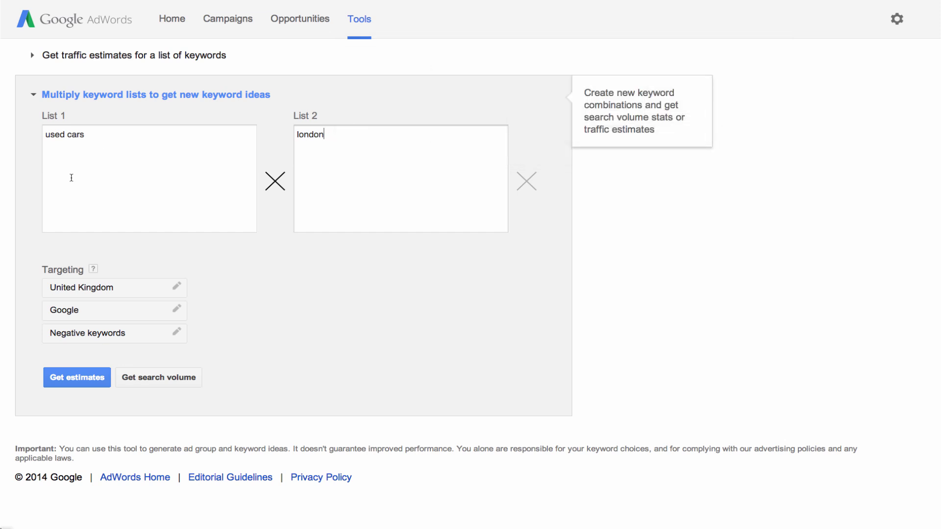
{"action": "left_click", "coordinate": [81, 385]}
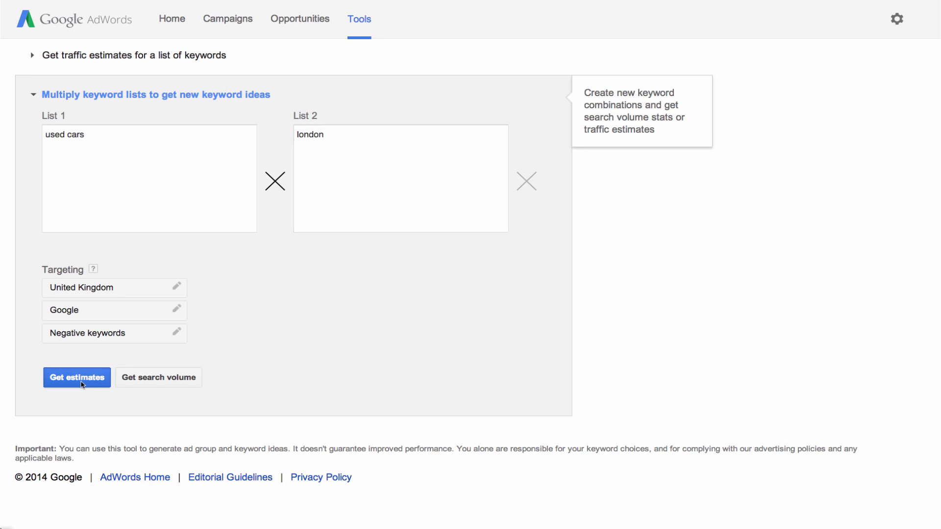